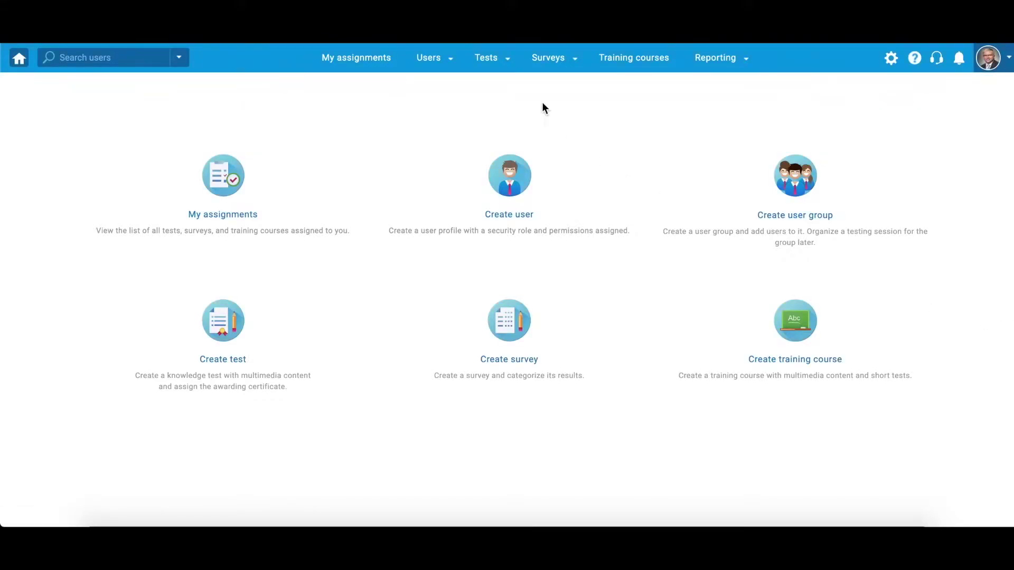
# Open the General Knowledge question pool's list of 27 questions from Tests > Question pools
pyautogui.click(502, 64)
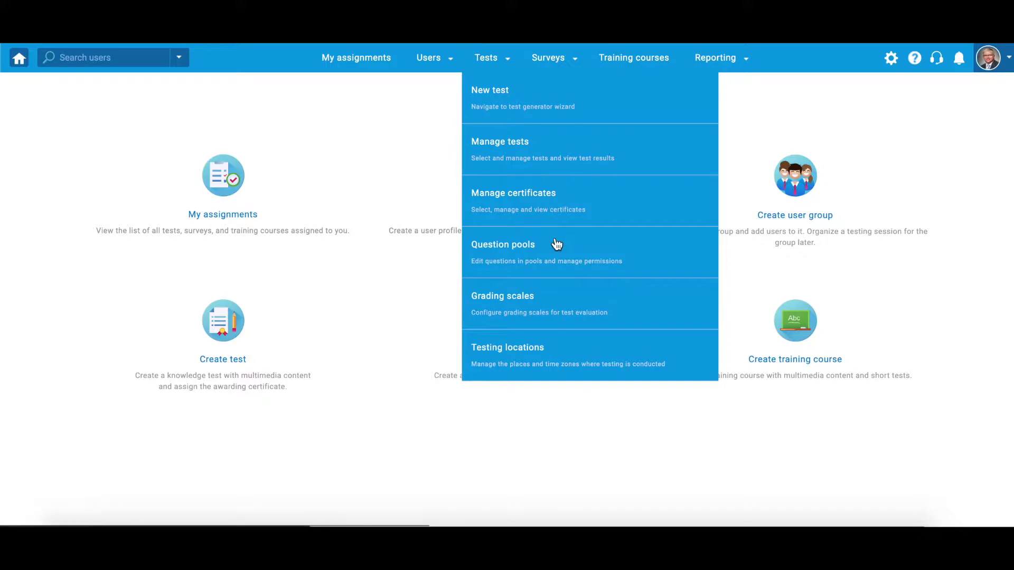
pyautogui.click(670, 247)
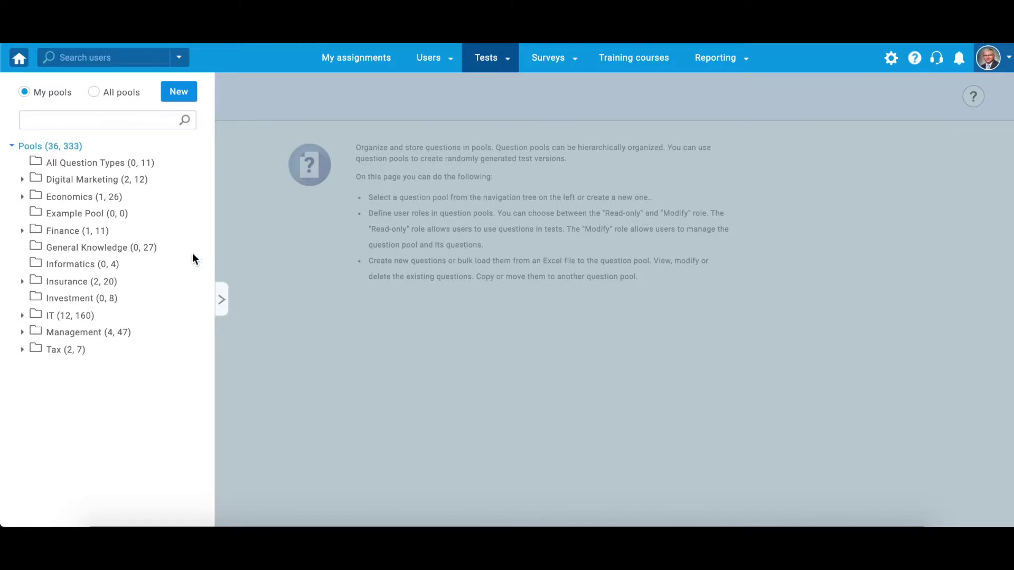
pyautogui.click(110, 252)
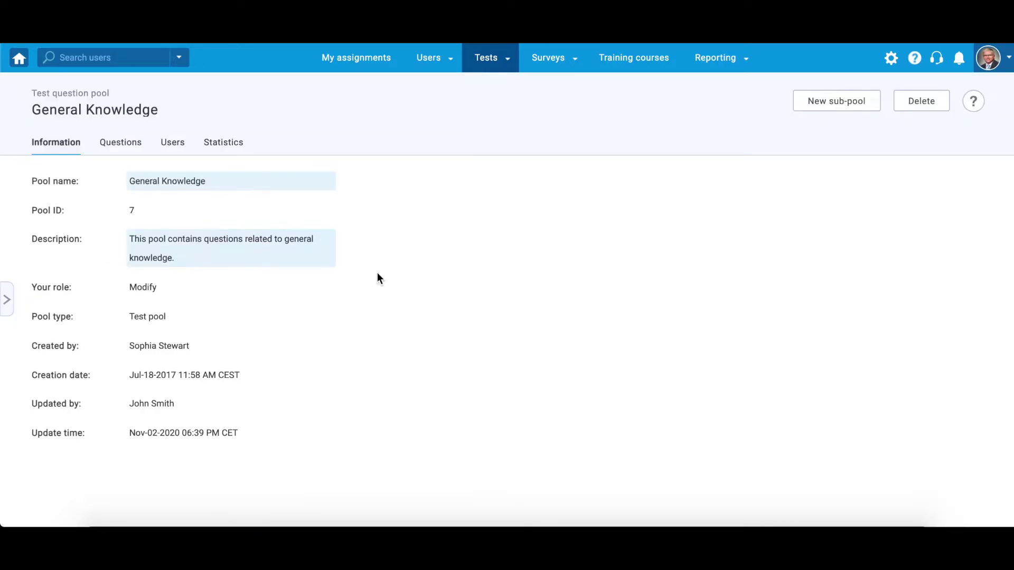
pyautogui.click(126, 142)
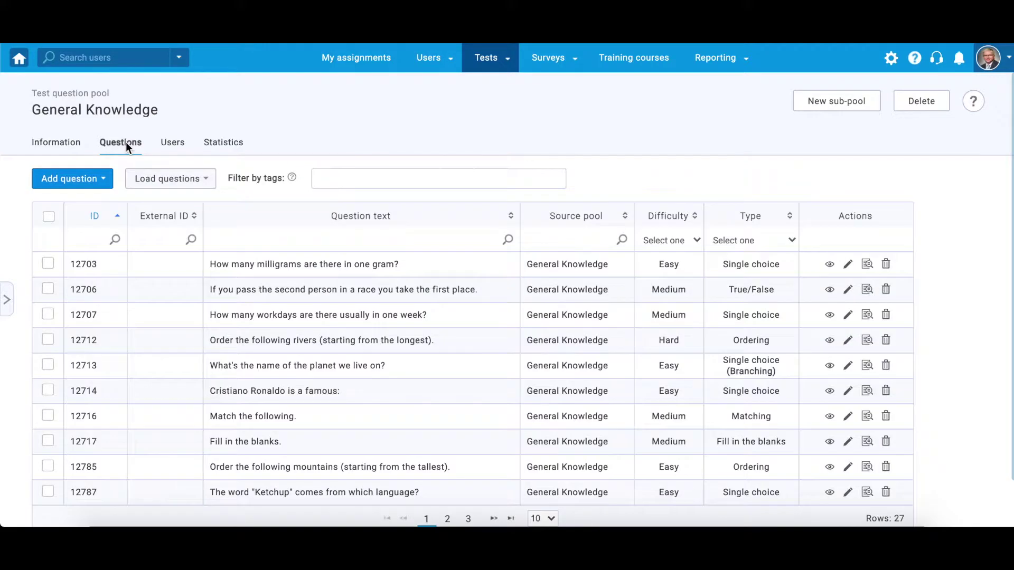
# Create the multiple-choice question 'Which of the following statements is true?' with three answers on chemical and psychical change
pyautogui.click(104, 182)
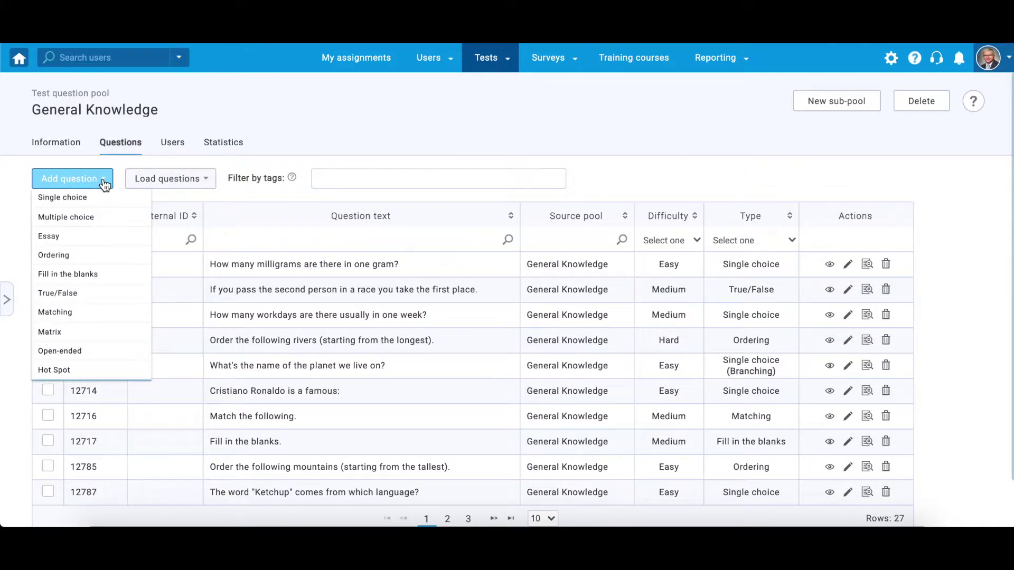
pyautogui.click(66, 218)
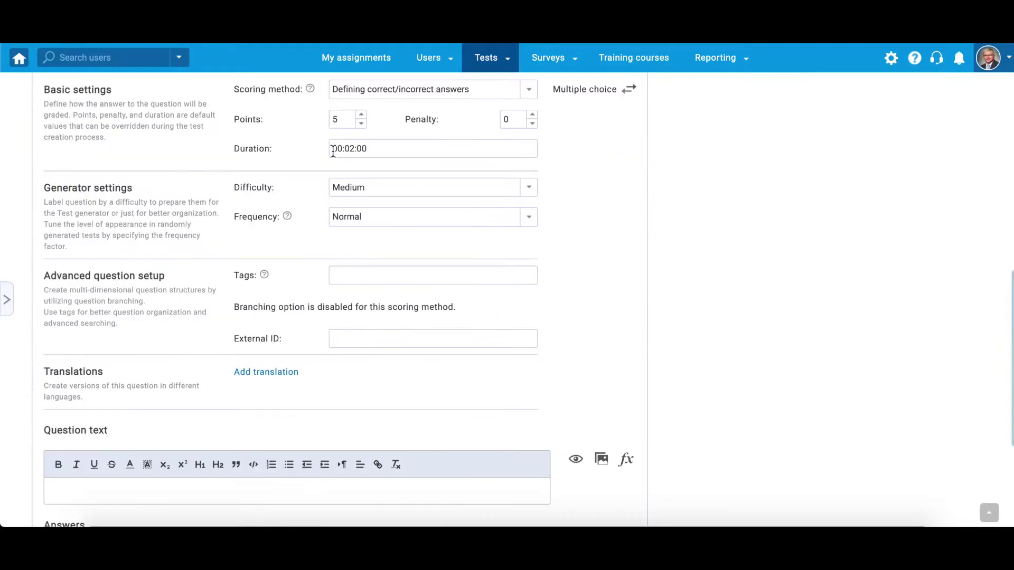
pyautogui.scroll(-5, 489, 284)
pyautogui.click(490, 284)
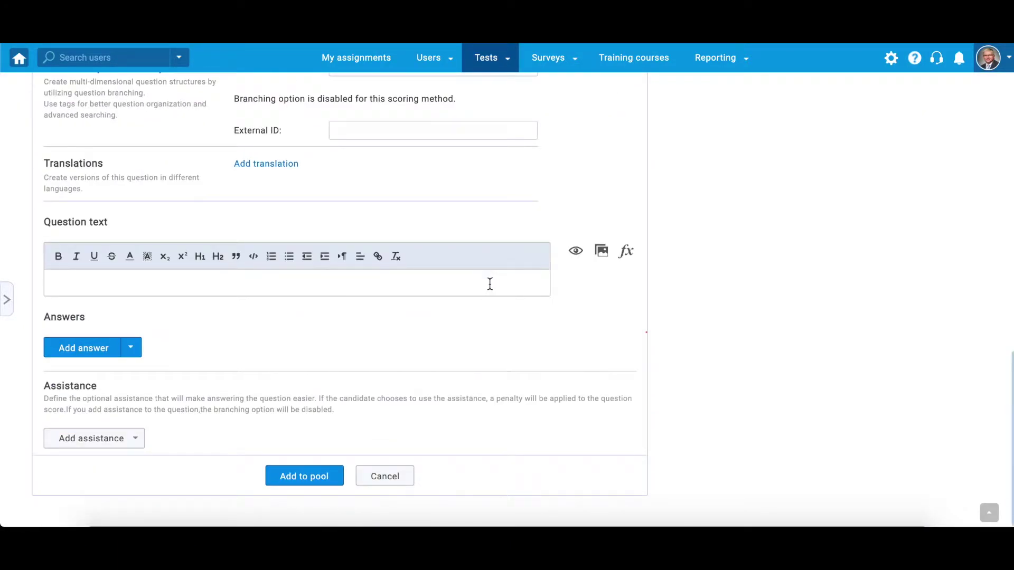
pyautogui.write('Which of the following statements is true?')
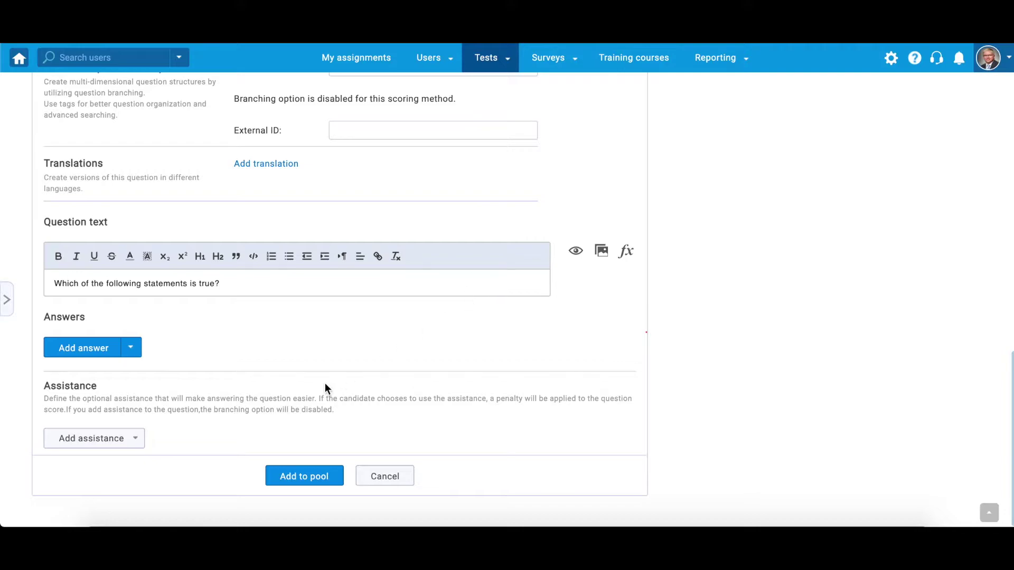
pyautogui.click(87, 353)
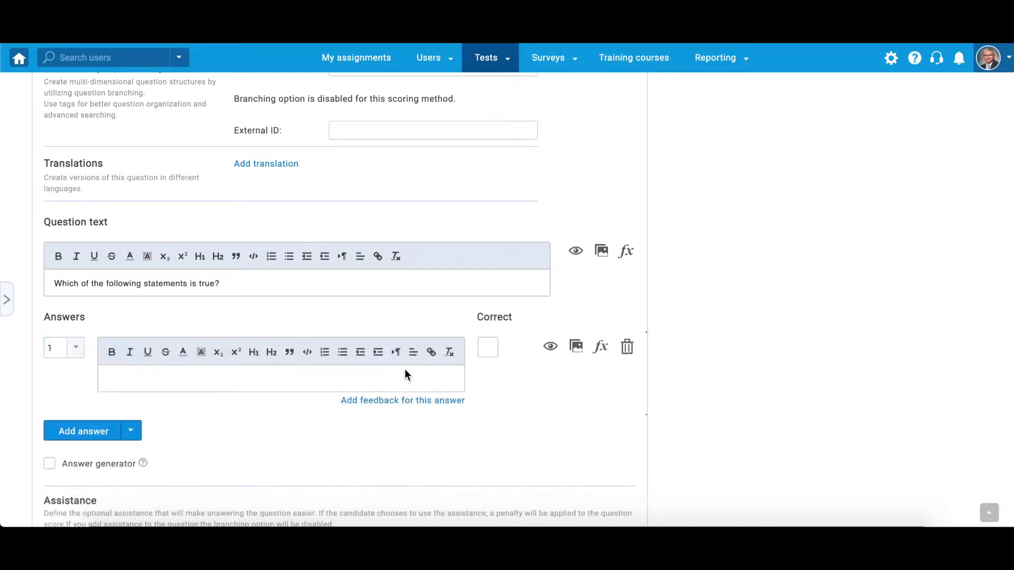
pyautogui.write('The total mass of the system remains same in a chemical change.')
pyautogui.click(83, 431)
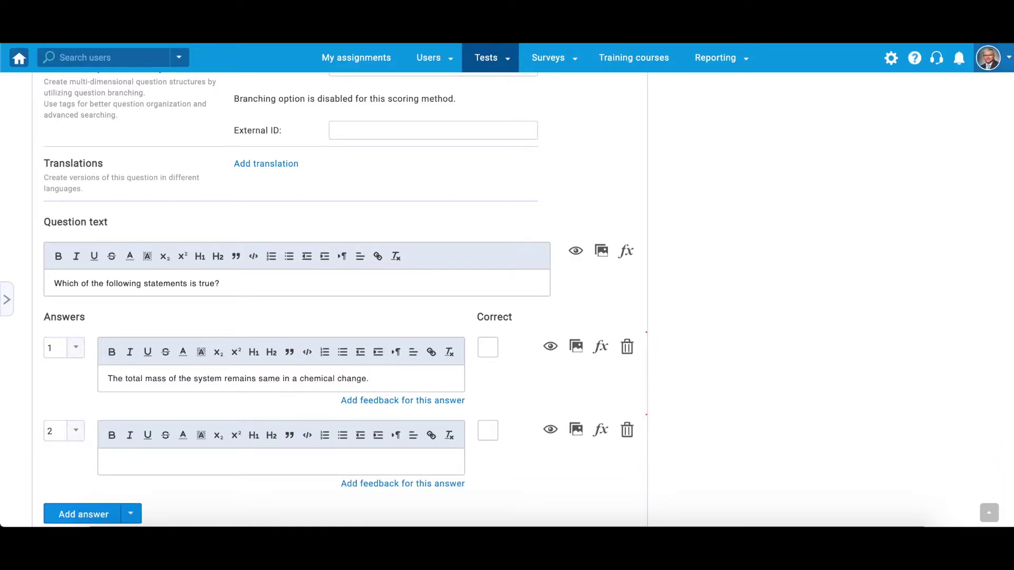
pyautogui.write('A chemical change is permanent and irreversible.')
pyautogui.scroll(-2, 1000, 381)
pyautogui.scroll(-3, 1001, 381)
pyautogui.scroll(2, 1000, 381)
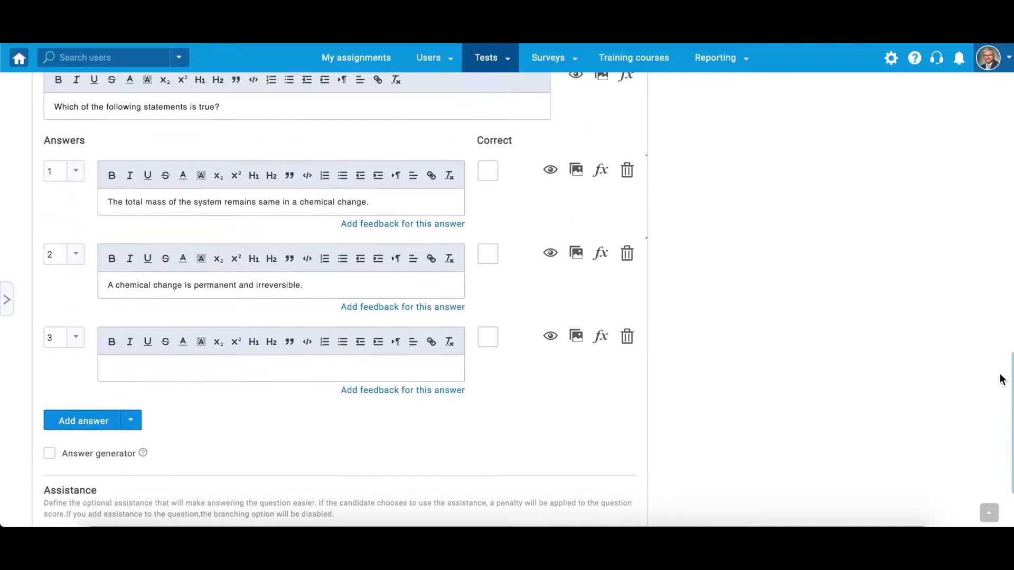
pyautogui.scroll(1, 1001, 380)
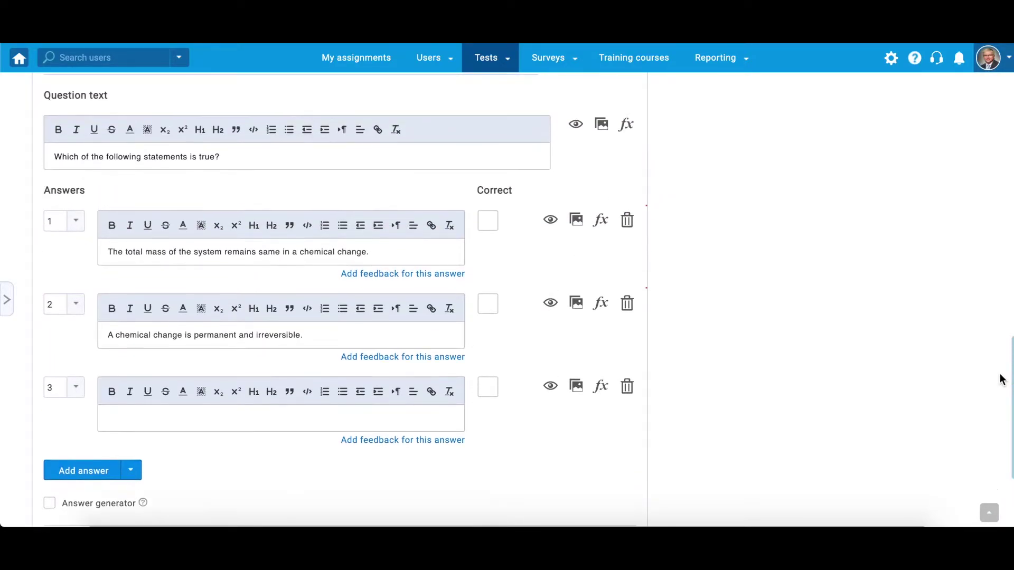
pyautogui.click(441, 417)
pyautogui.write('A psychical change is temporary and reversible.')
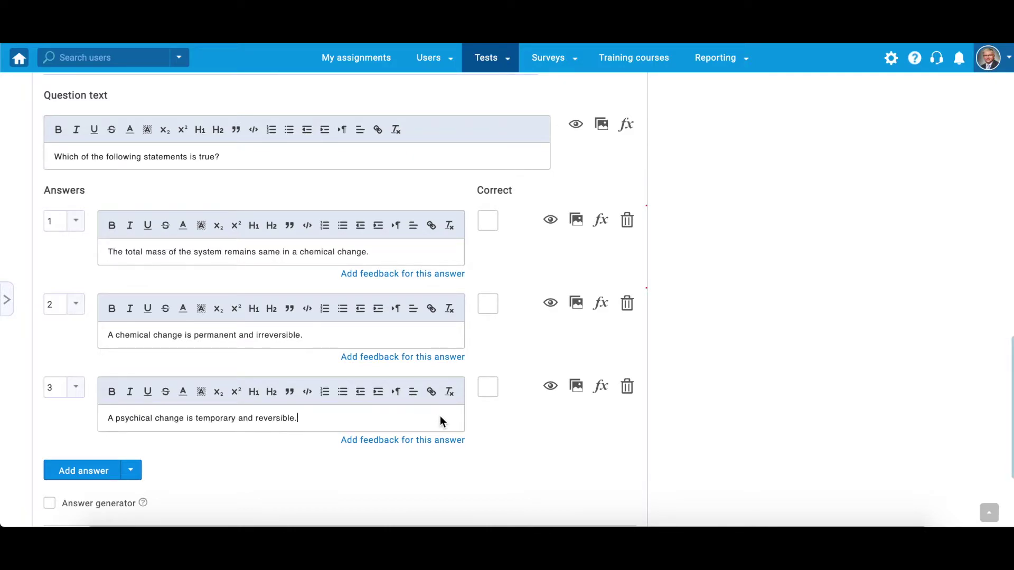
pyautogui.scroll(-1, 243, 457)
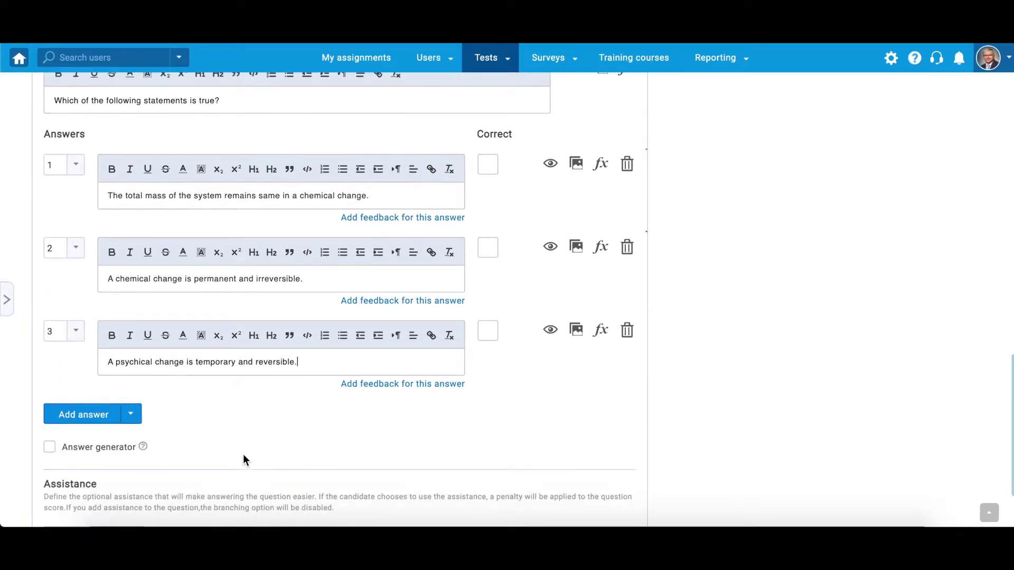
pyautogui.click(131, 415)
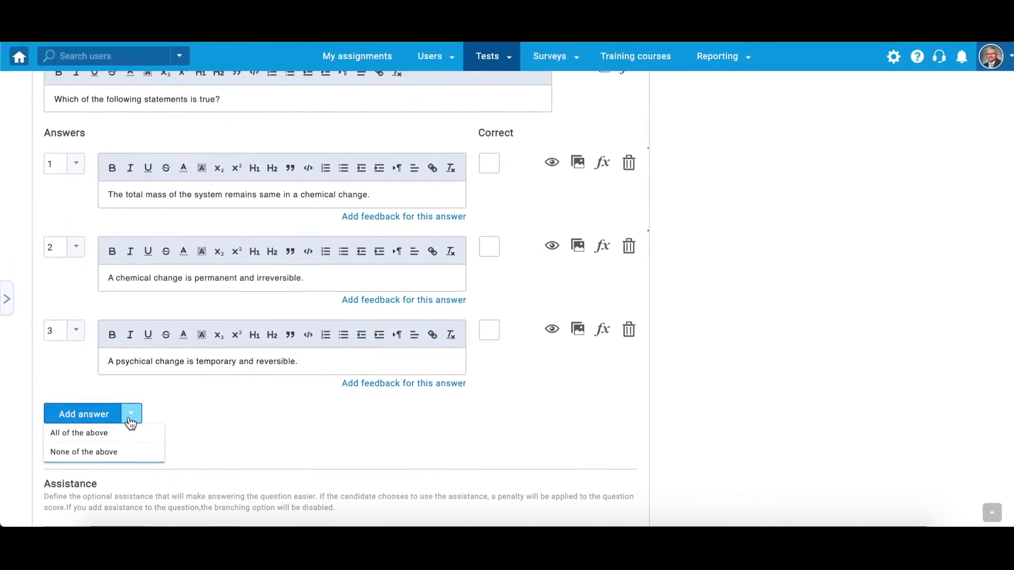
# Add 'All of the above' as the fourth answer and mark it correct
pyautogui.click(79, 433)
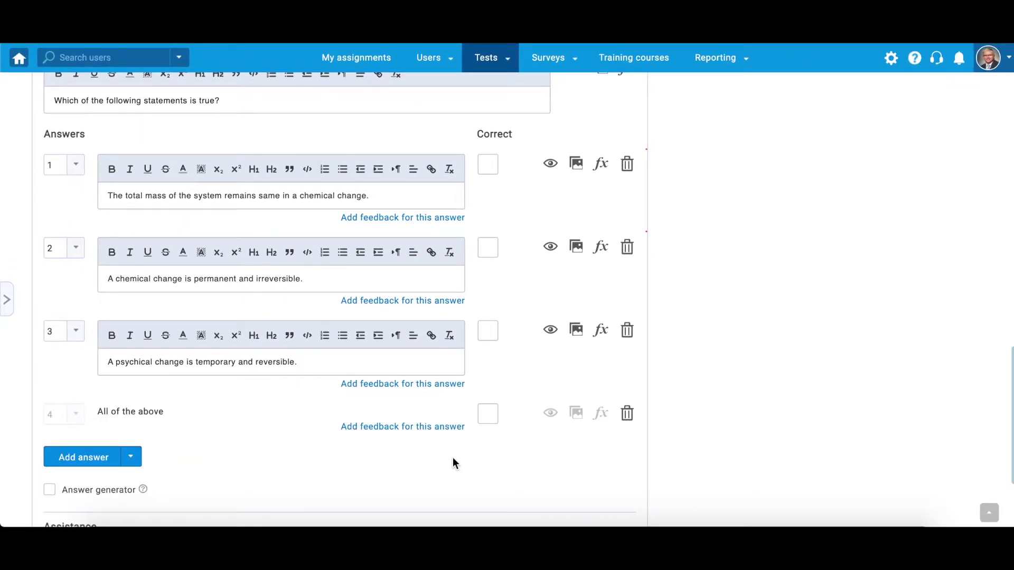
pyautogui.click(486, 415)
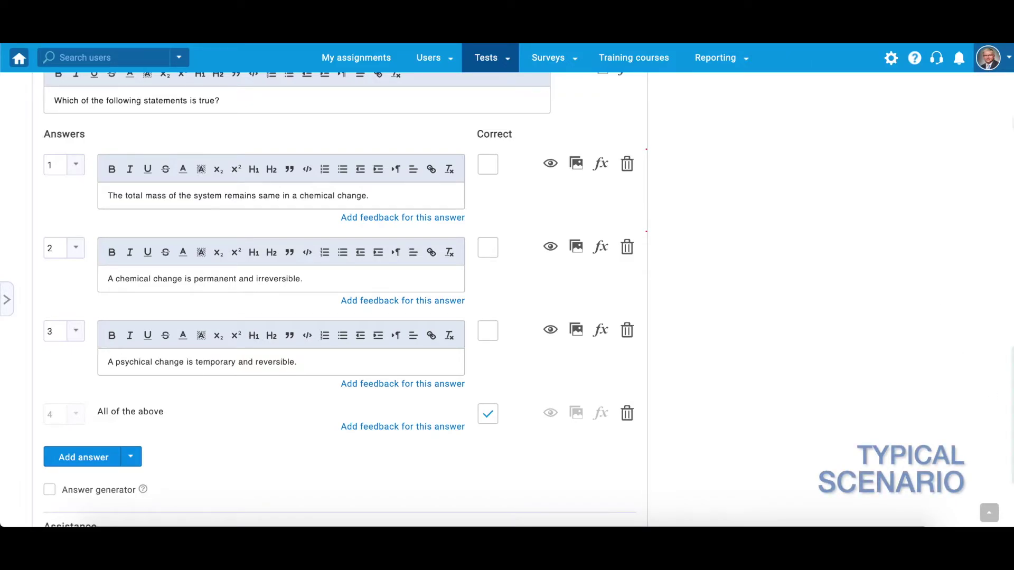
pyautogui.scroll(-1, 893, 318)
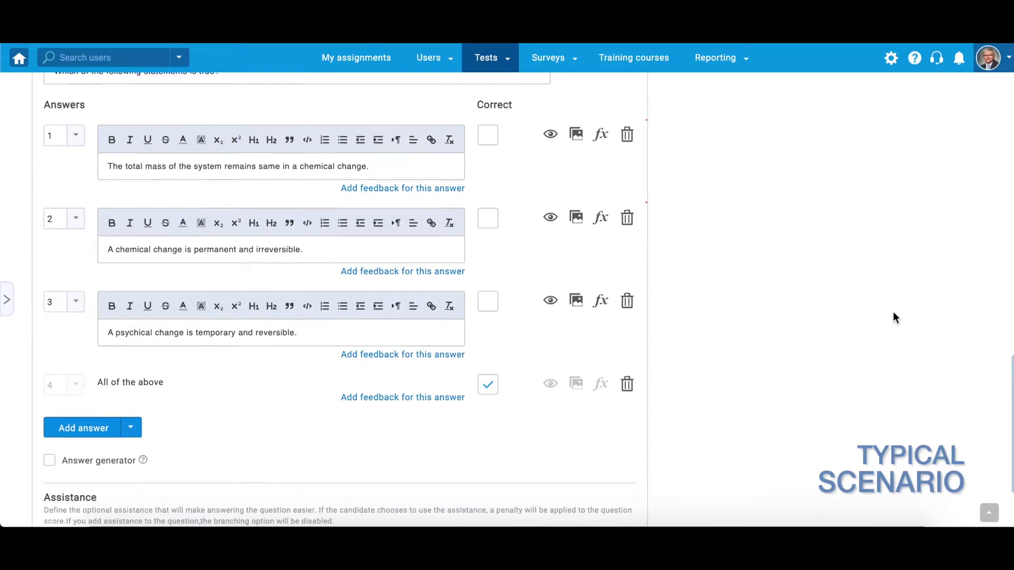
pyautogui.scroll(3, 893, 317)
pyautogui.scroll(6, 892, 318)
pyautogui.scroll(1, 892, 317)
pyautogui.scroll(1, 893, 317)
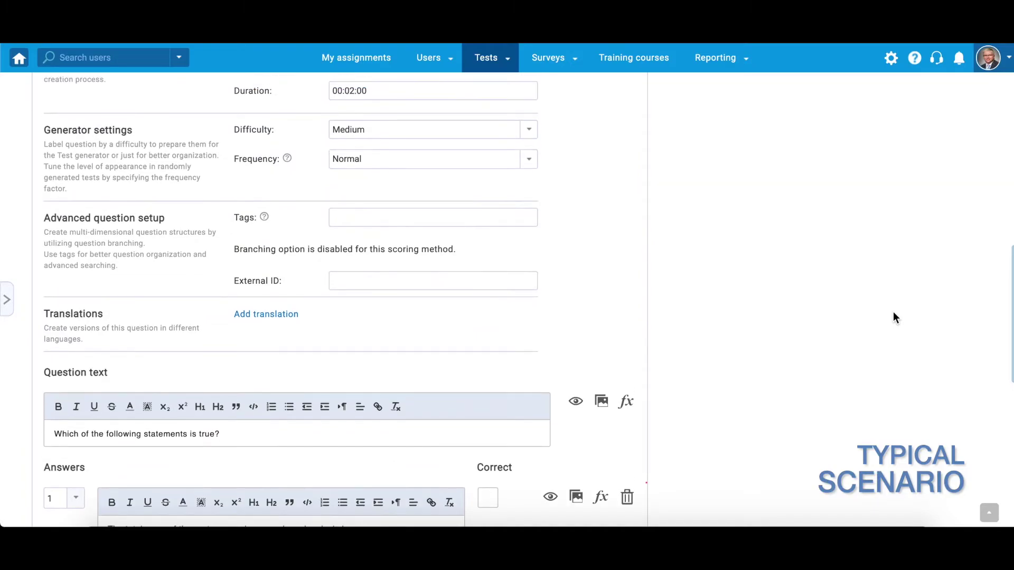
pyautogui.scroll(3, 893, 318)
pyautogui.scroll(1, 562, 179)
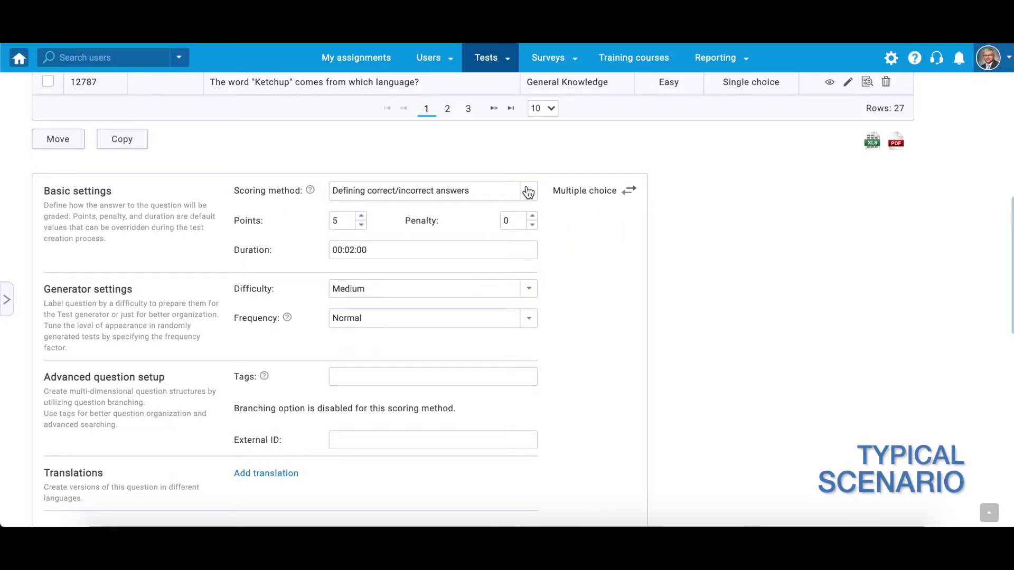
# Set scoring to 'By combination of answers' and start a weight-1 combination containing the first answer
pyautogui.click(529, 193)
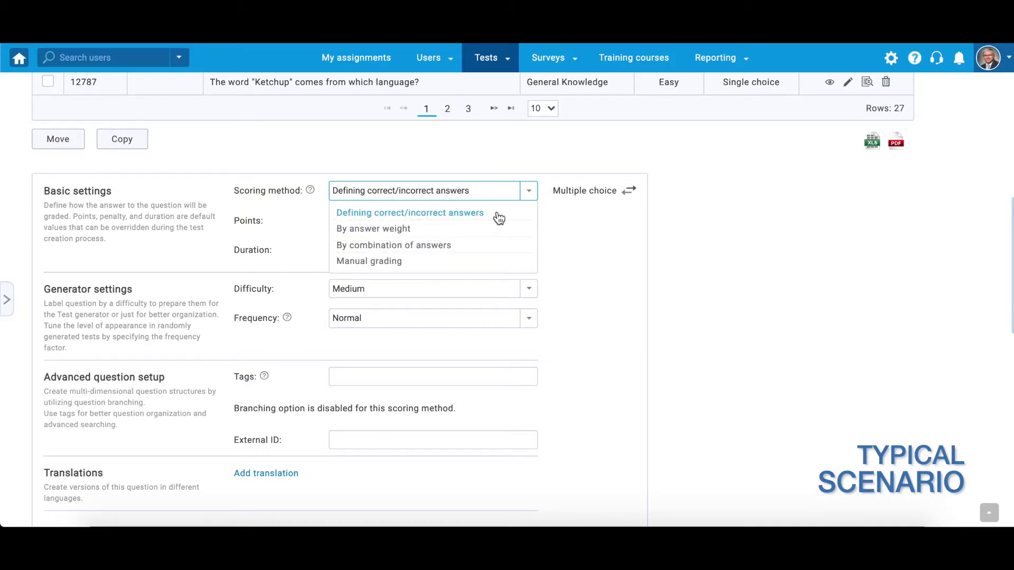
pyautogui.click(485, 243)
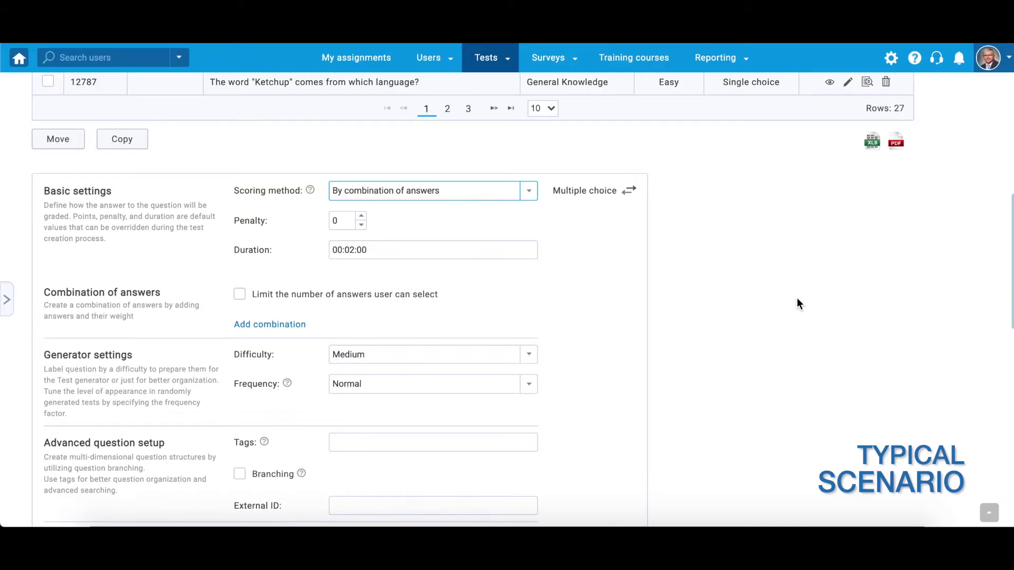
pyautogui.click(270, 324)
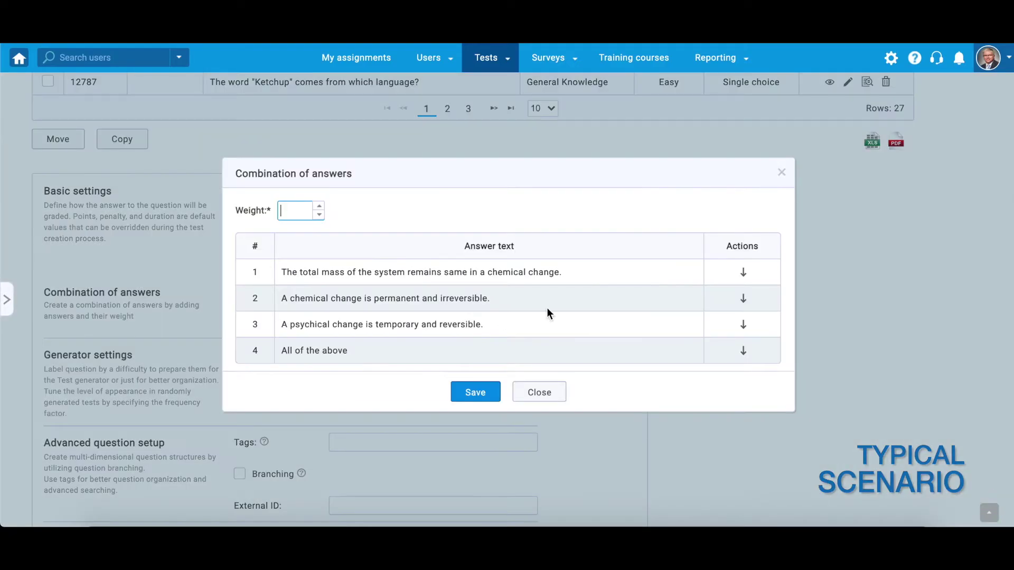
pyautogui.click(744, 272)
pyautogui.write('1')
# Save the first-answer combination with weight 1, then add second-answer and third-answer combinations
pyautogui.click(477, 391)
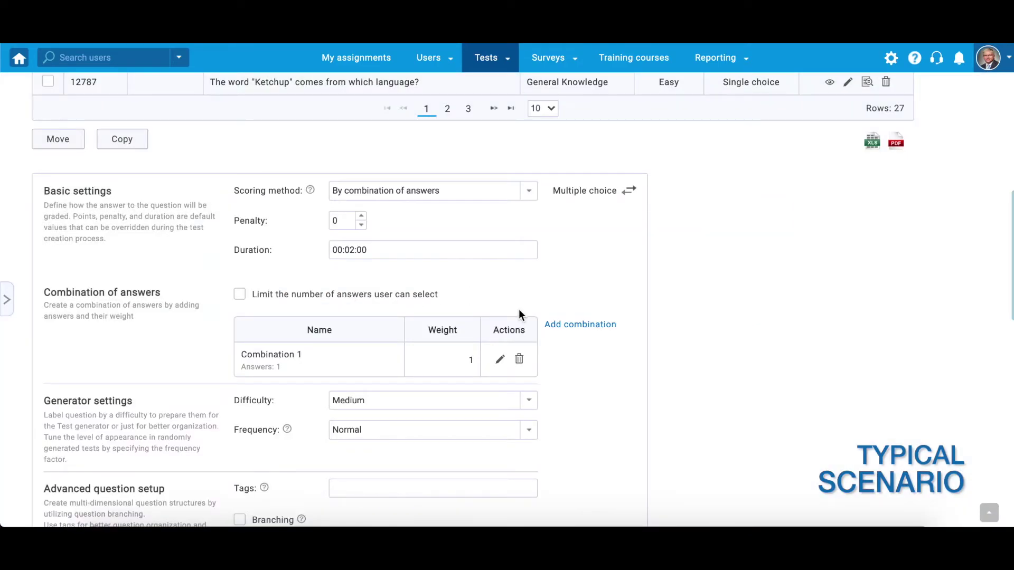
pyautogui.click(568, 323)
pyautogui.click(743, 299)
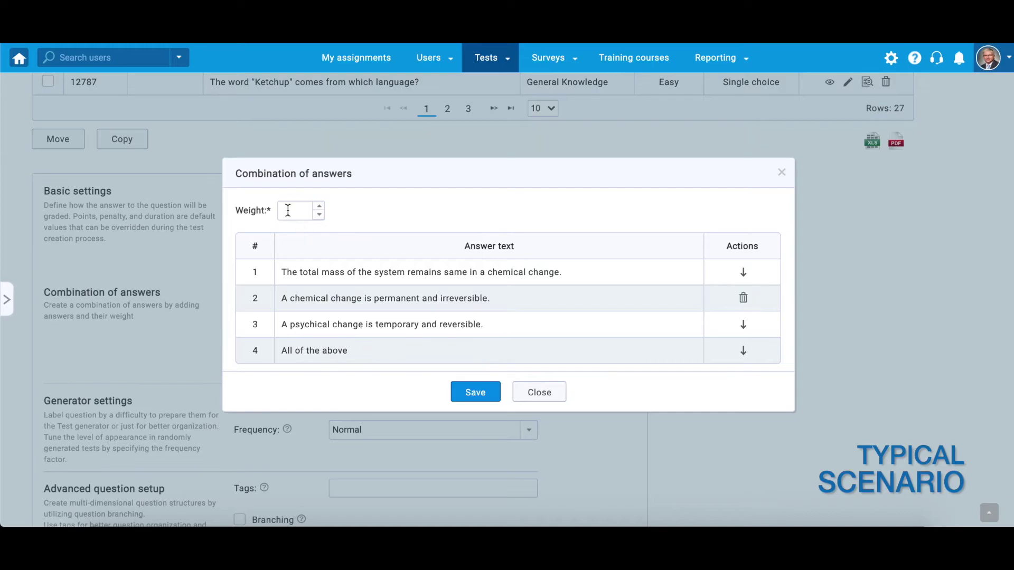
pyautogui.click(289, 211)
pyautogui.write('1')
pyautogui.click(471, 390)
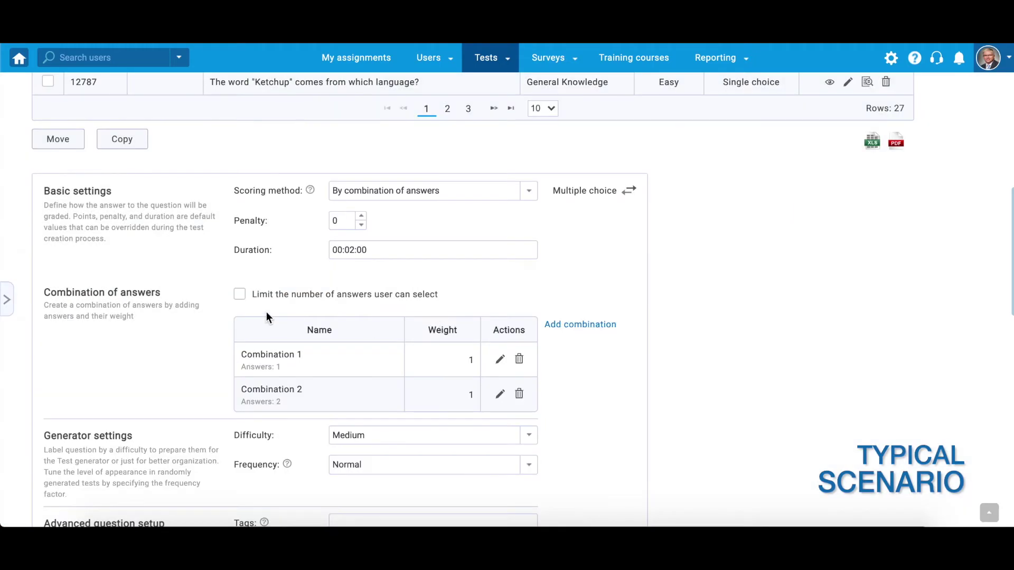
pyautogui.click(579, 325)
pyautogui.click(742, 324)
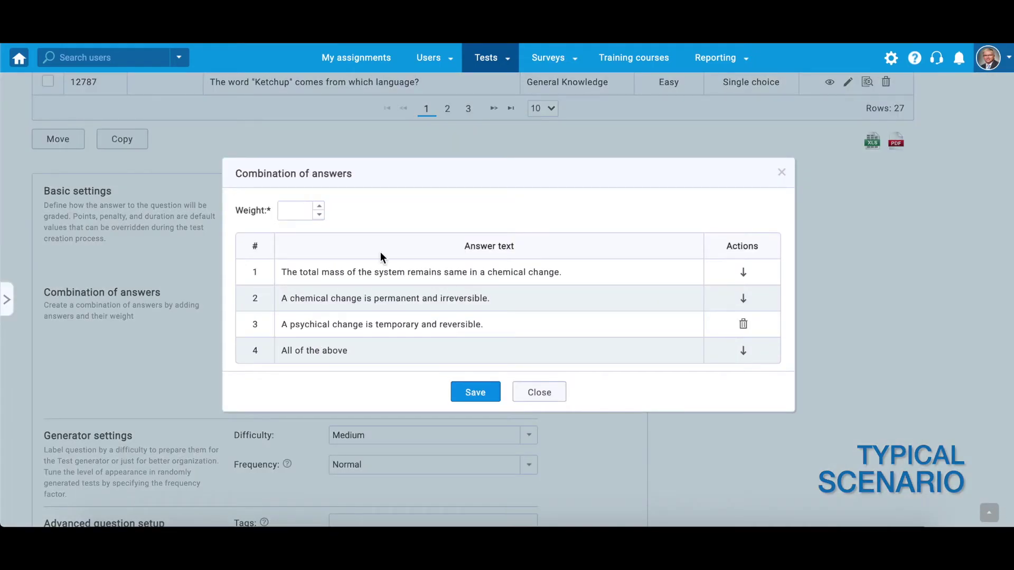
pyautogui.write('1')
pyautogui.click(474, 392)
# Add an 'All of the above' combination with weight 3 and a combination of answers 1 and 2
pyautogui.click(579, 324)
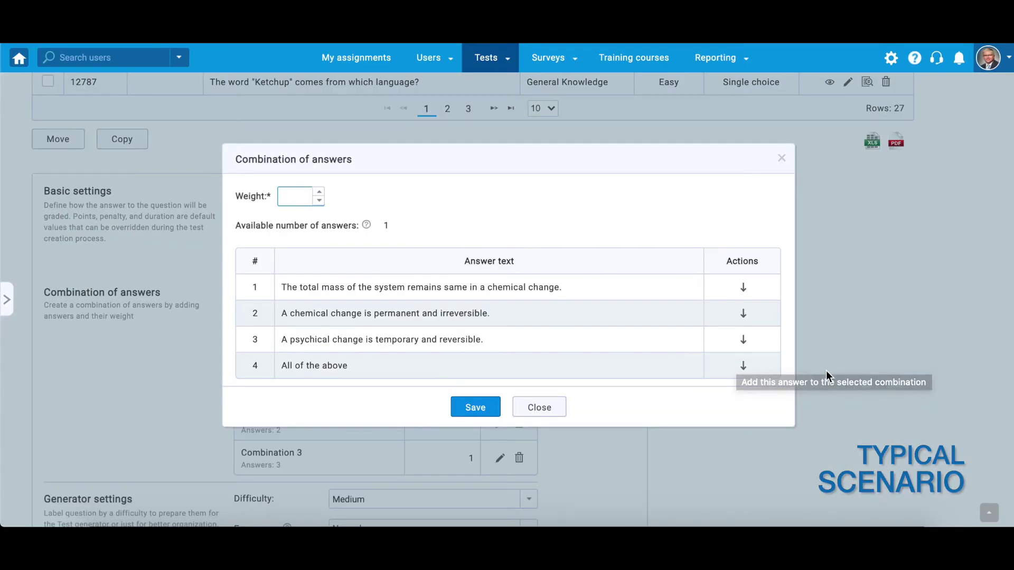
pyautogui.click(749, 366)
pyautogui.write('3')
pyautogui.click(472, 409)
pyautogui.click(595, 324)
pyautogui.click(744, 272)
pyautogui.click(743, 298)
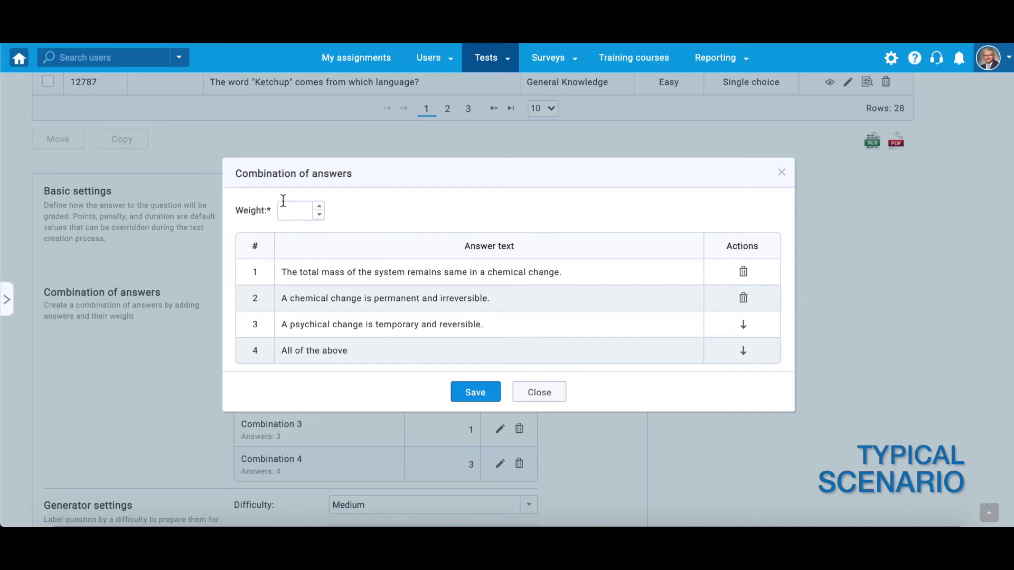
pyautogui.write('2')
pyautogui.click(479, 394)
pyautogui.click(594, 327)
# Add answer combinations 2 and 3, then 1 and 3
pyautogui.click(743, 298)
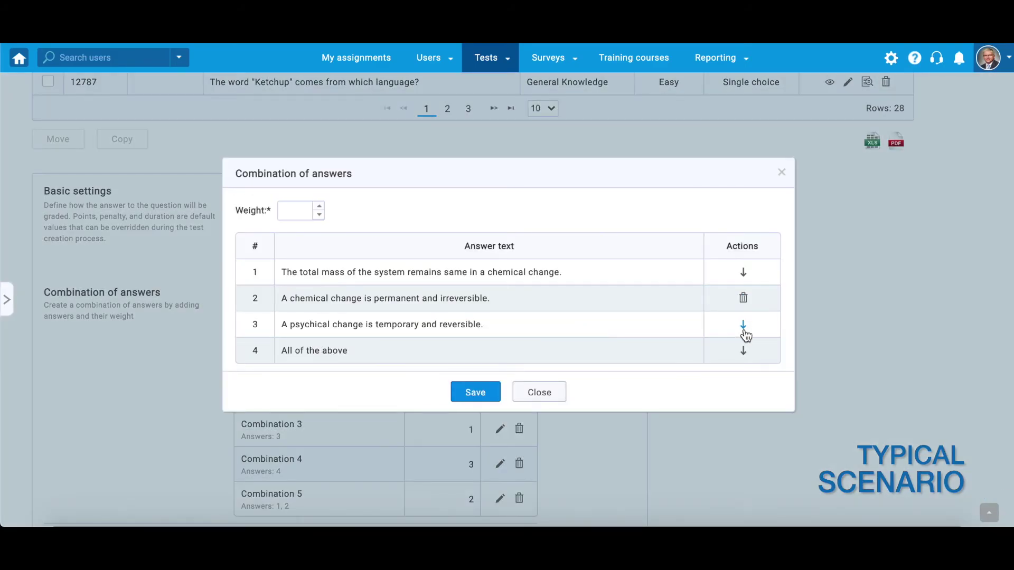
pyautogui.click(743, 323)
pyautogui.write('2')
pyautogui.click(468, 385)
pyautogui.click(581, 323)
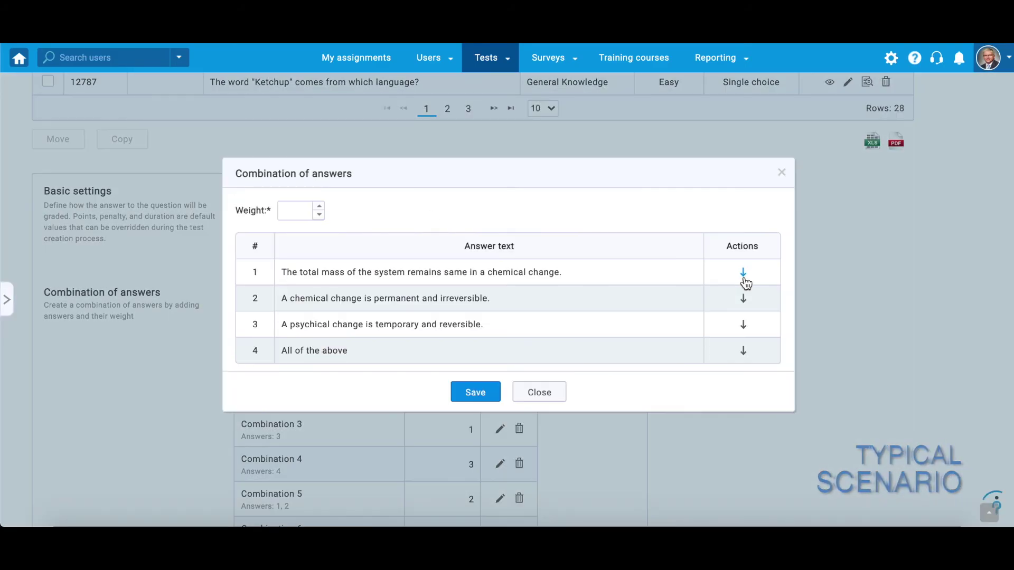
pyautogui.click(743, 272)
pyautogui.click(744, 324)
pyautogui.write('3')
pyautogui.click(476, 392)
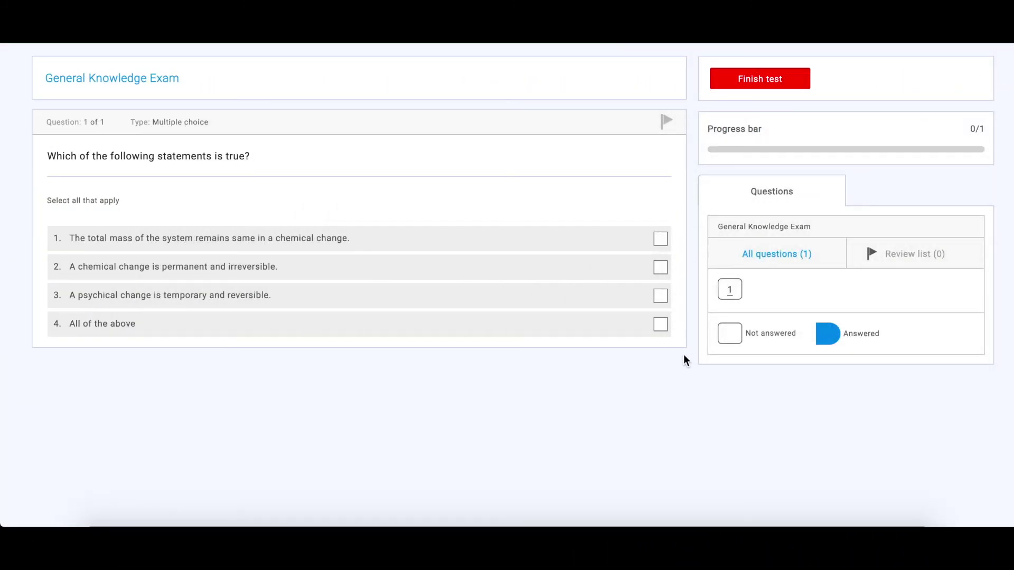
# In the General Knowledge Exam preview, tick 'All of the above' as the answer
pyautogui.click(659, 324)
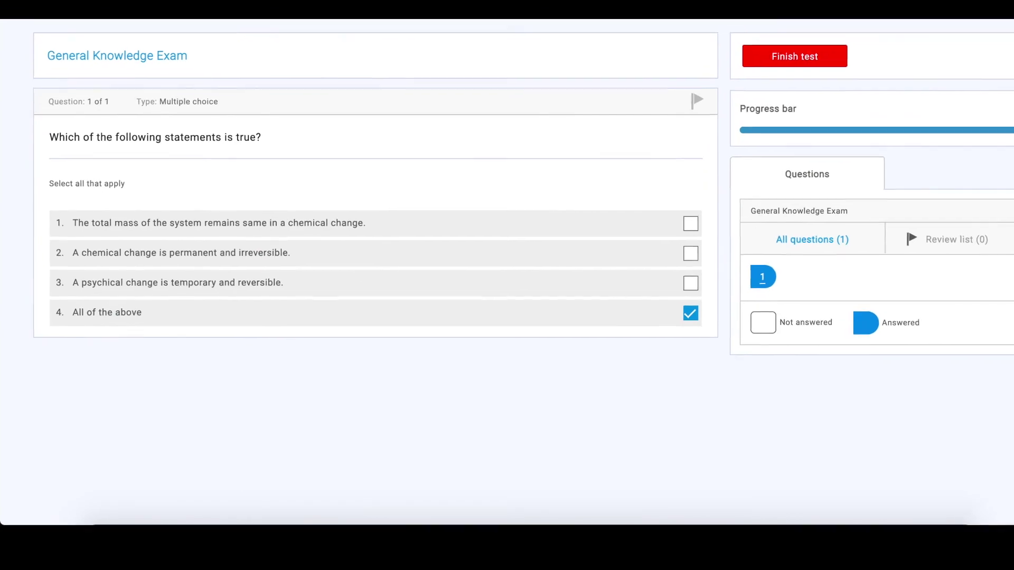